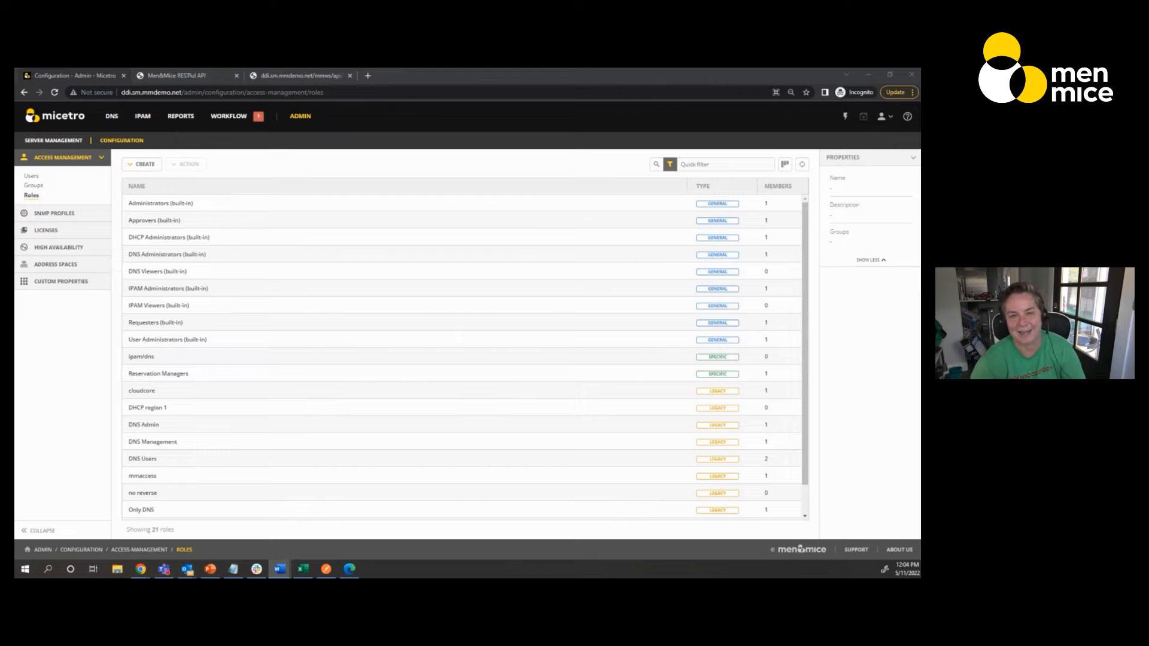
- Examine the Men&Mice REST API documentation page, highlighting the server address shared with Micetro and the mmws/api/doc path in its URL
{"action": "left_click", "coordinate": [188, 71]}
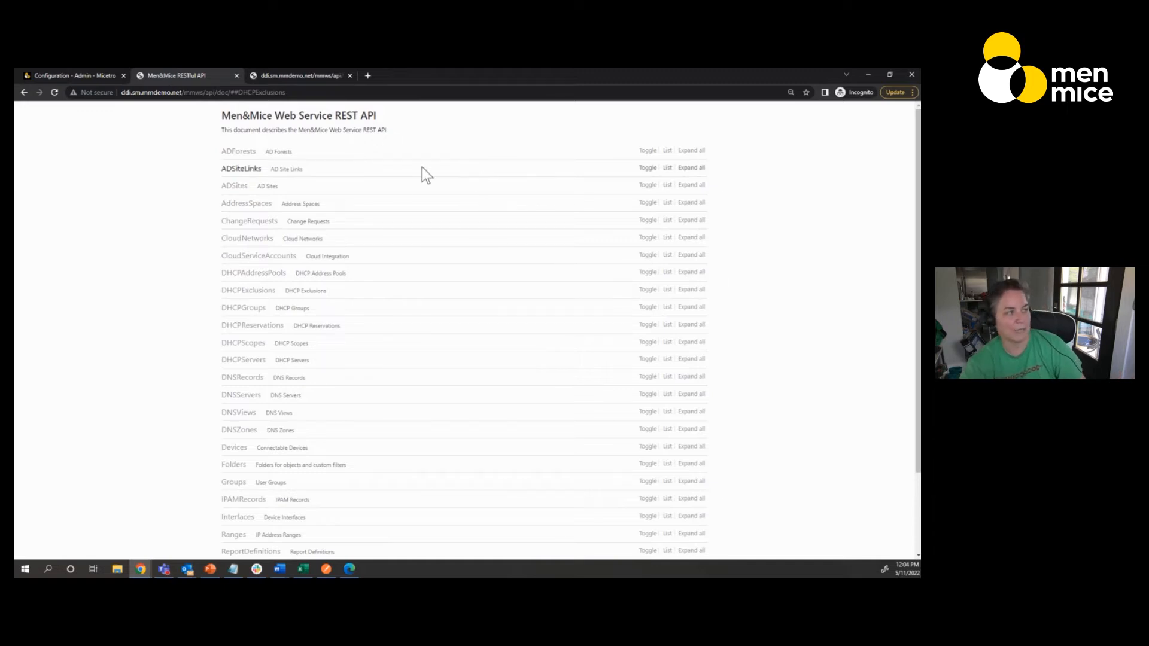
{"action": "left_click", "coordinate": [322, 78]}
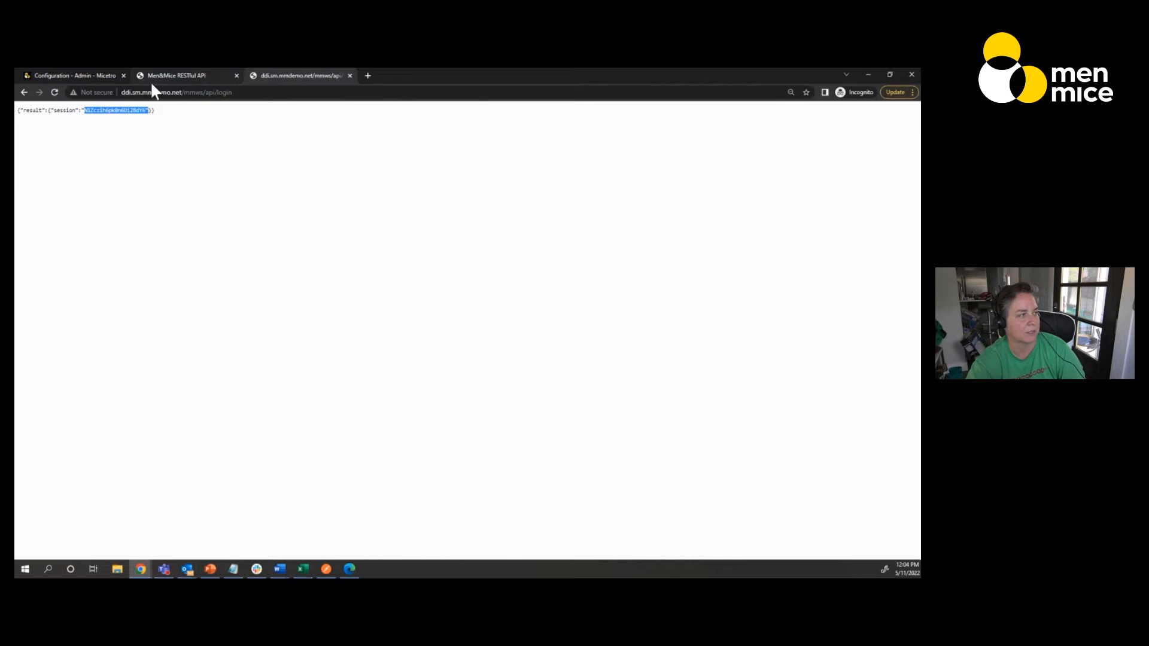
{"action": "left_click", "coordinate": [187, 74]}
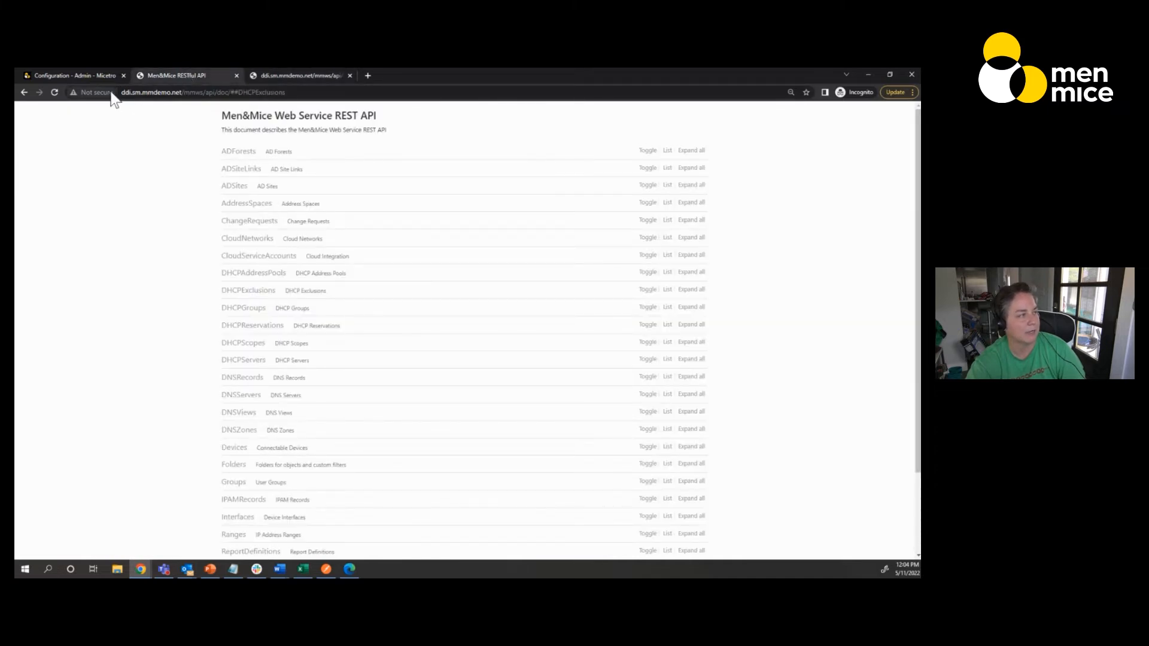
{"action": "left_click_drag", "start_coordinate": [122, 93], "coordinate": [186, 93]}
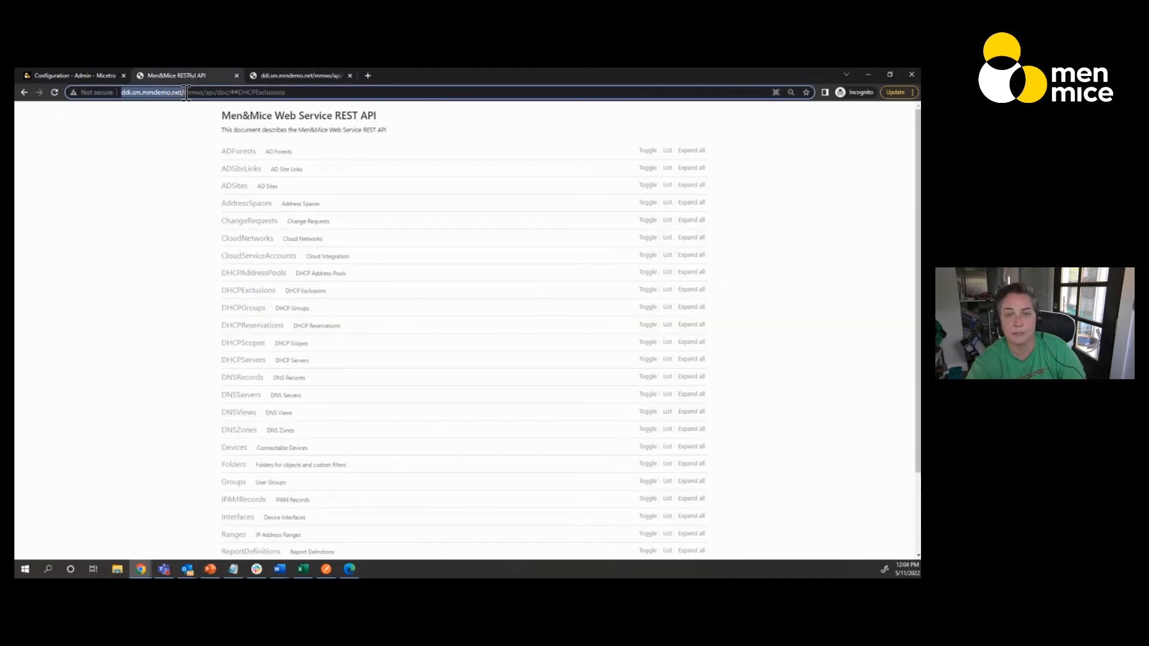
{"action": "left_click", "coordinate": [88, 73]}
{"action": "left_click_drag", "start_coordinate": [123, 93], "coordinate": [181, 94]}
{"action": "left_click", "coordinate": [198, 74]}
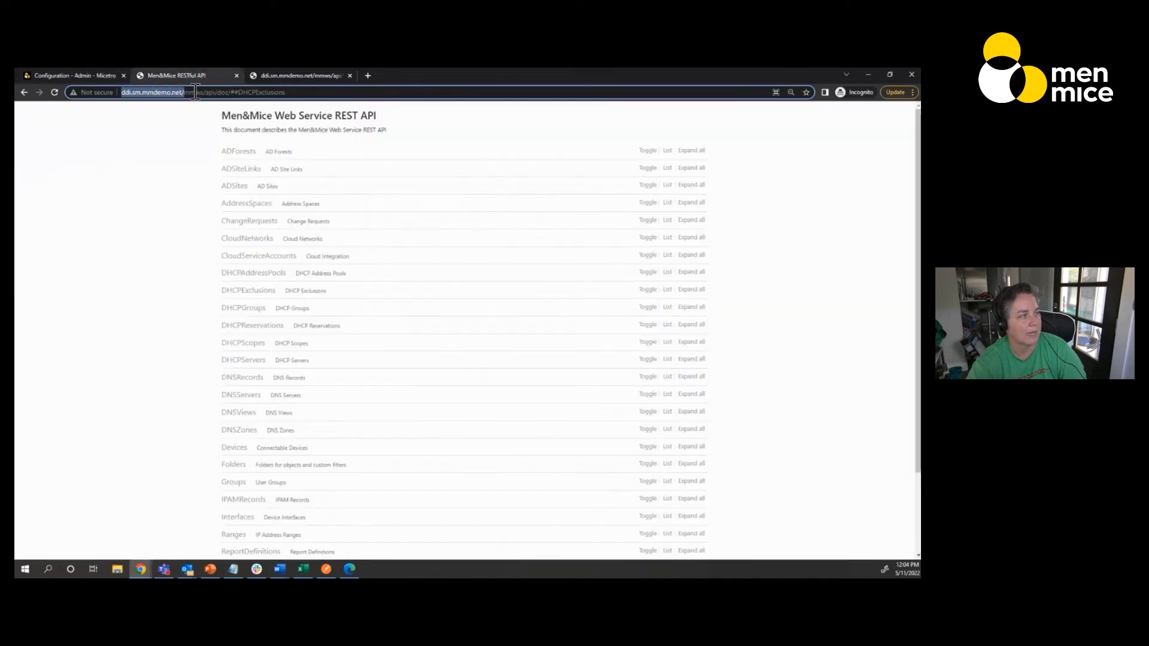
{"action": "left_click_drag", "start_coordinate": [184, 93], "coordinate": [228, 95]}
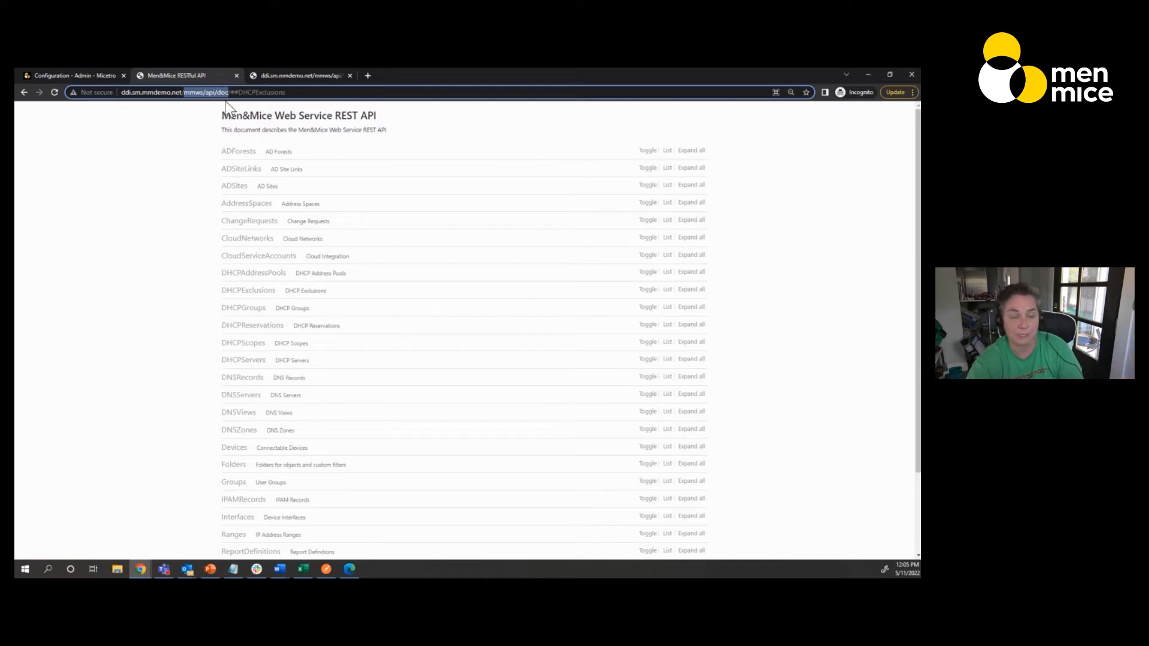
- Request a new session from the ddi.sm.mmdemo.net/mmws/api/login endpoint in the browser and highlight the returned session token
{"action": "left_click", "coordinate": [300, 77]}
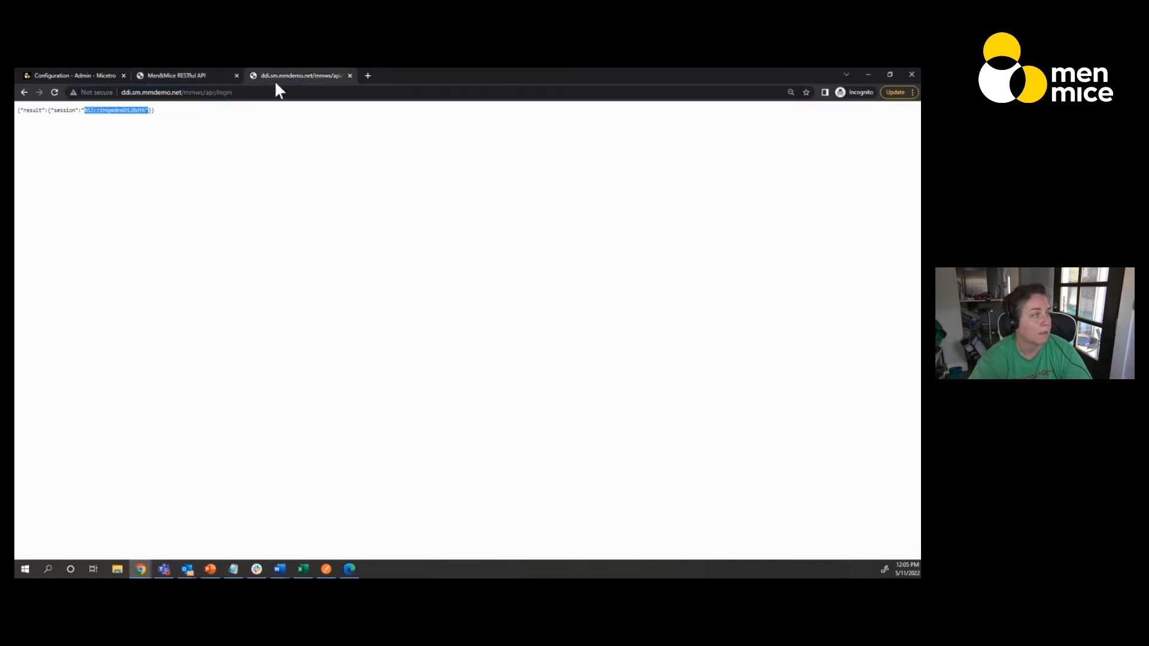
{"action": "left_click_drag", "start_coordinate": [256, 92], "coordinate": [219, 95]}
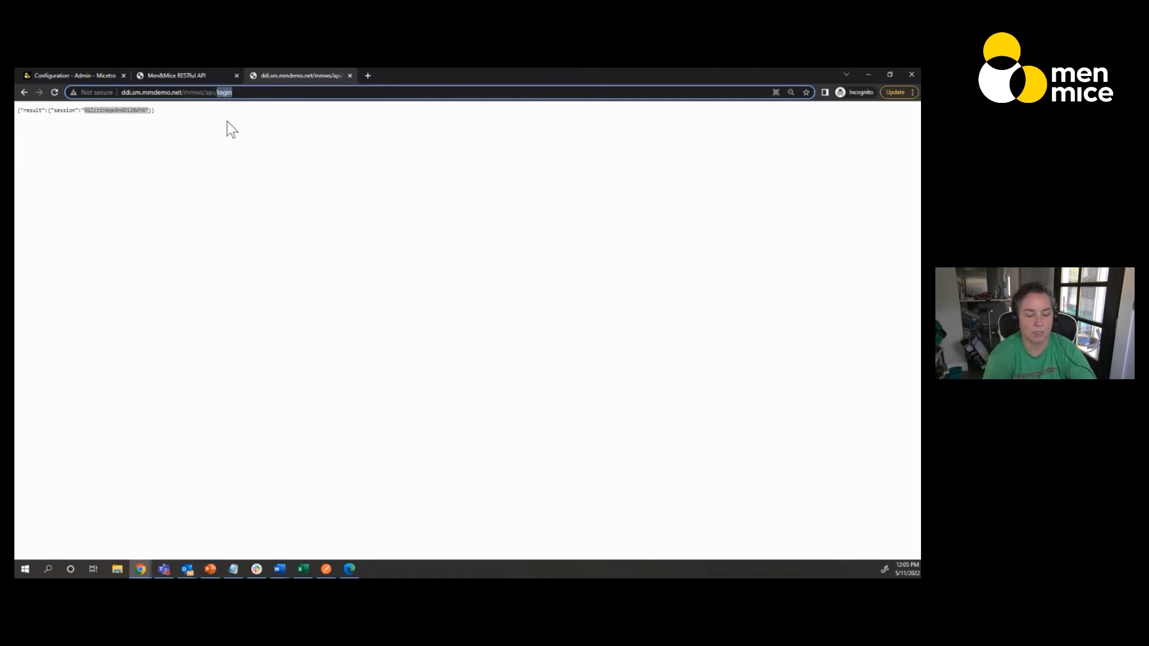
{"action": "key", "text": "Return"}
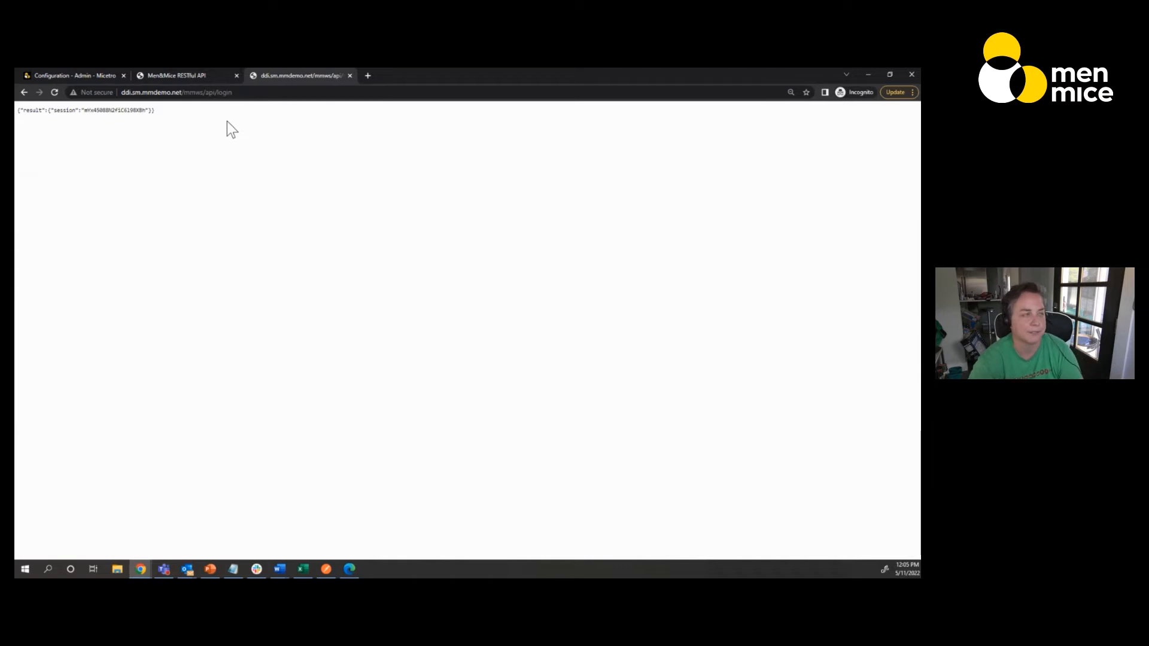
{"action": "left_click_drag", "start_coordinate": [90, 112], "coordinate": [139, 111]}
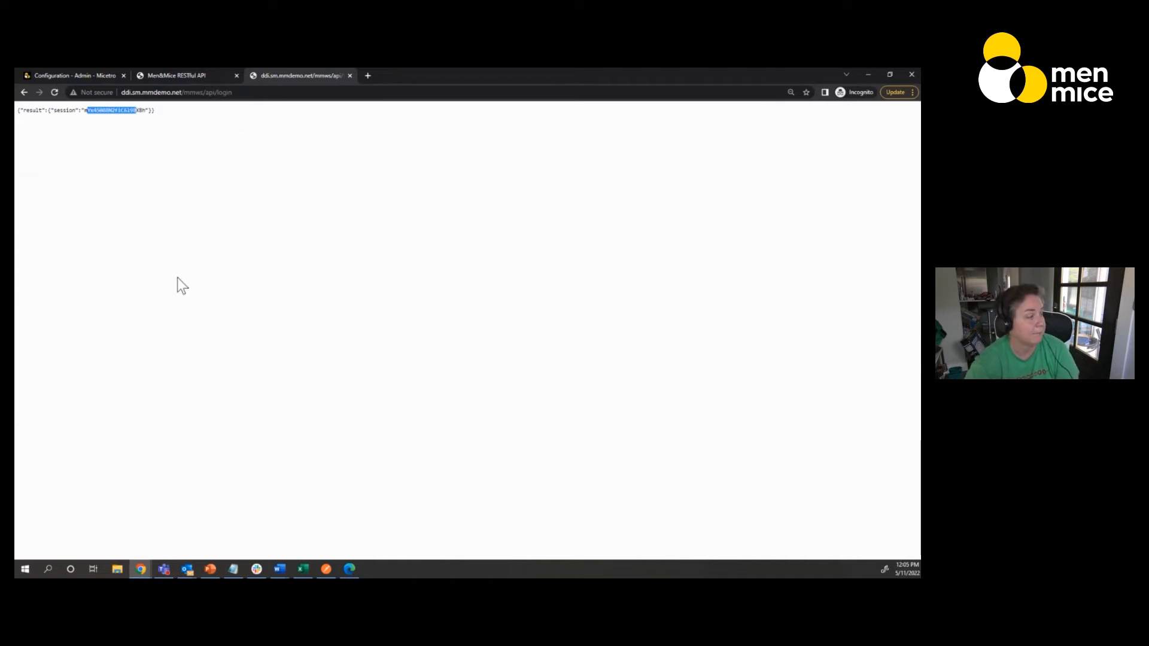
- Switch to Microsoft Edge, reload ddi.sm.mmdemo.net/mmws/api/login to view its sign-in prompt, and minimize the window without signing in
{"action": "left_click", "coordinate": [350, 569]}
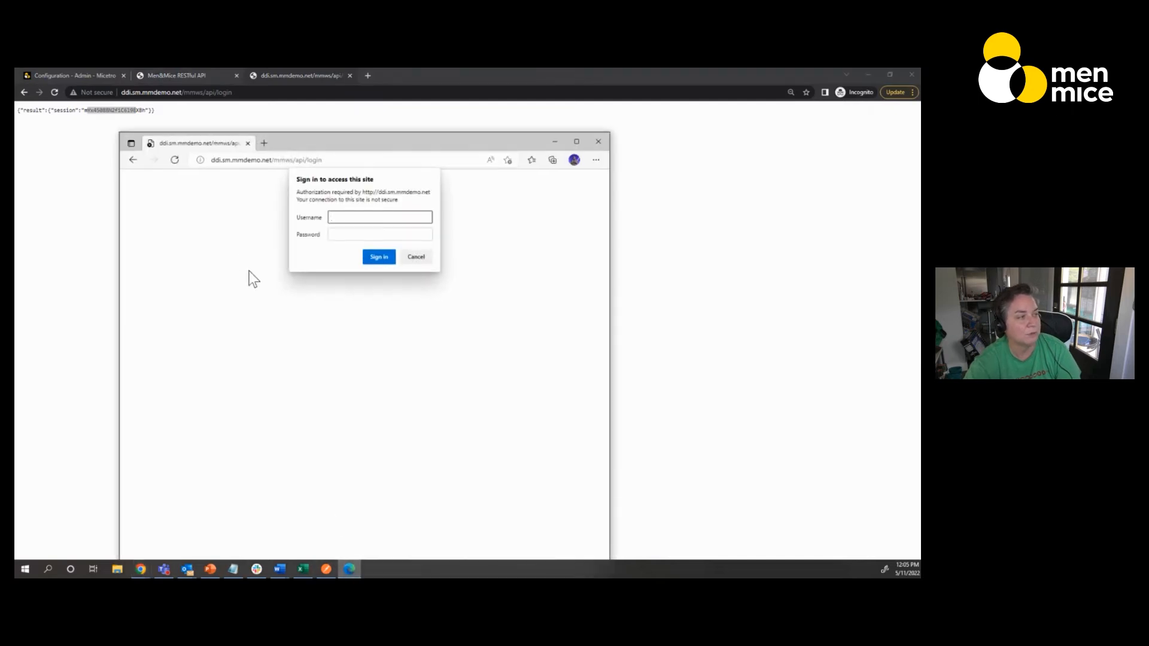
{"action": "left_click", "coordinate": [333, 159]}
{"action": "key", "text": "Return"}
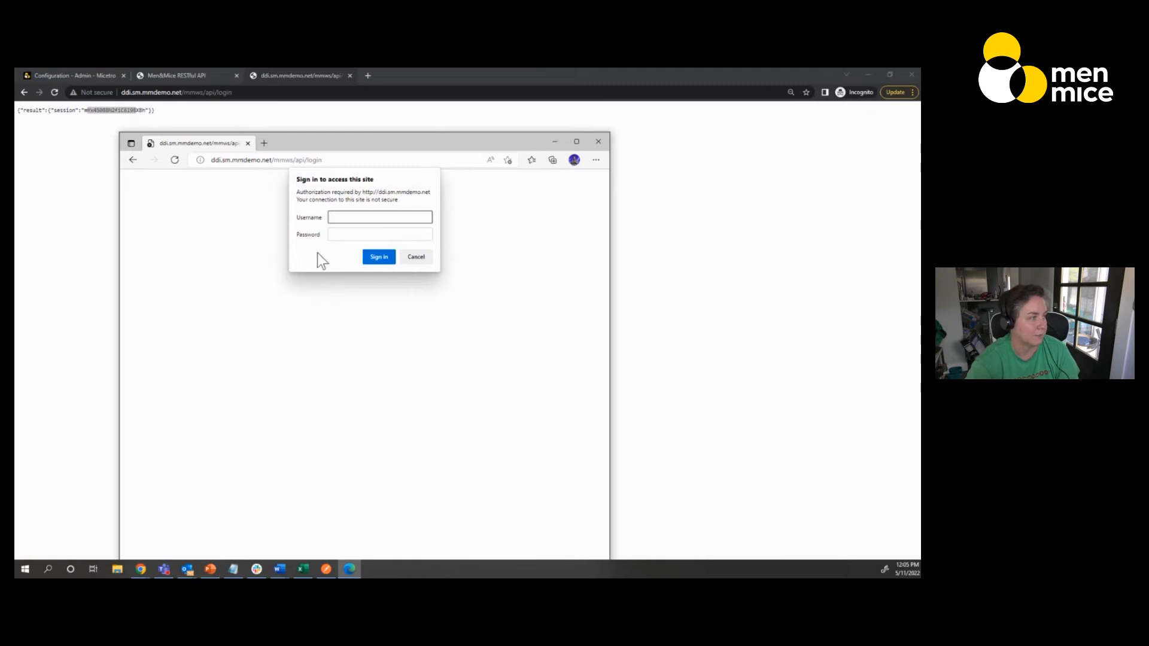
{"action": "left_click", "coordinate": [554, 142]}
{"action": "left_click", "coordinate": [327, 569]}
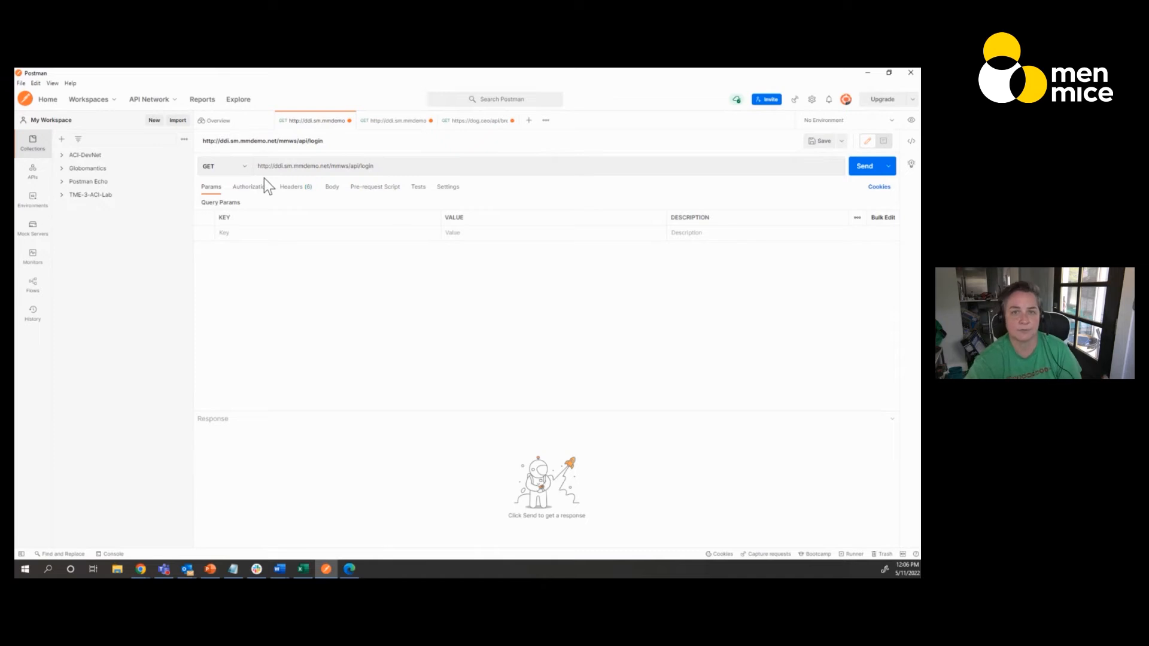
{"action": "left_click_drag", "start_coordinate": [260, 166], "coordinate": [377, 166]}
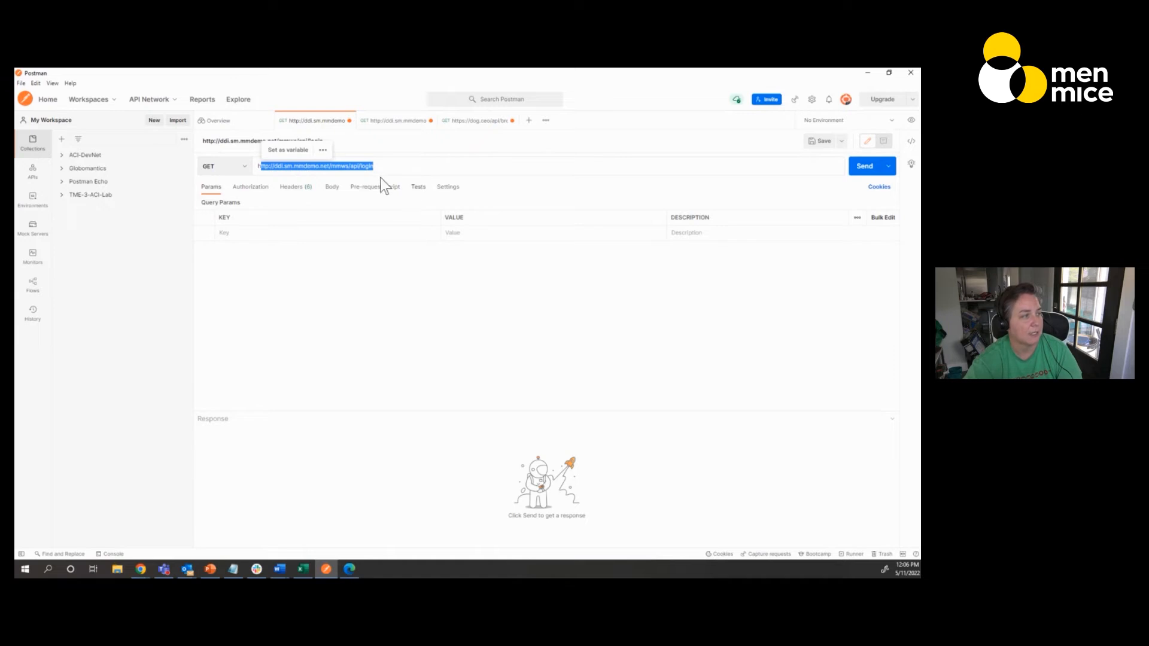
{"action": "left_click", "coordinate": [866, 174]}
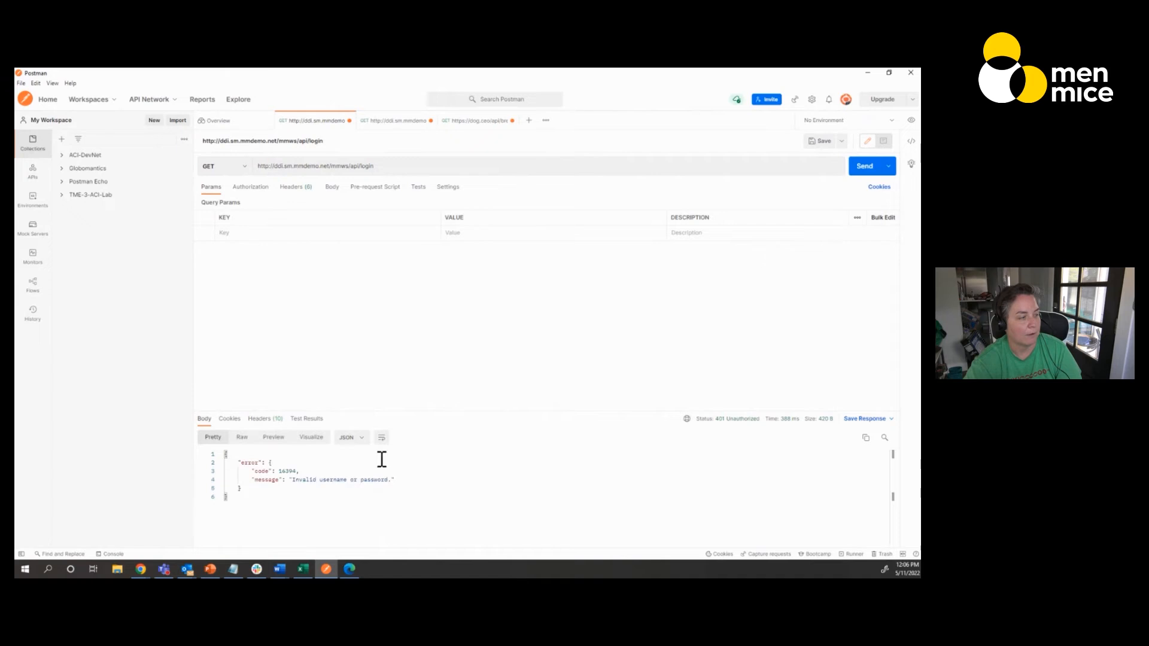
- Set the login request's authorization type to Basic Auth, resend it with the prefilled credentials, and highlight the returned session token
{"action": "left_click", "coordinate": [258, 189]}
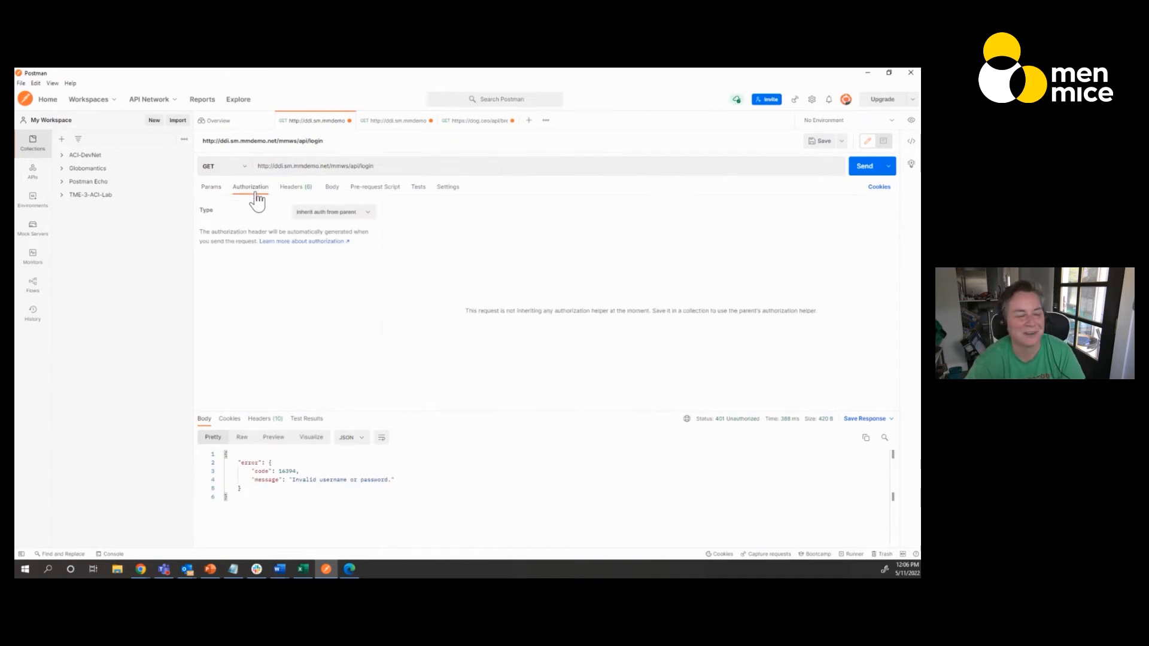
{"action": "left_click", "coordinate": [351, 222]}
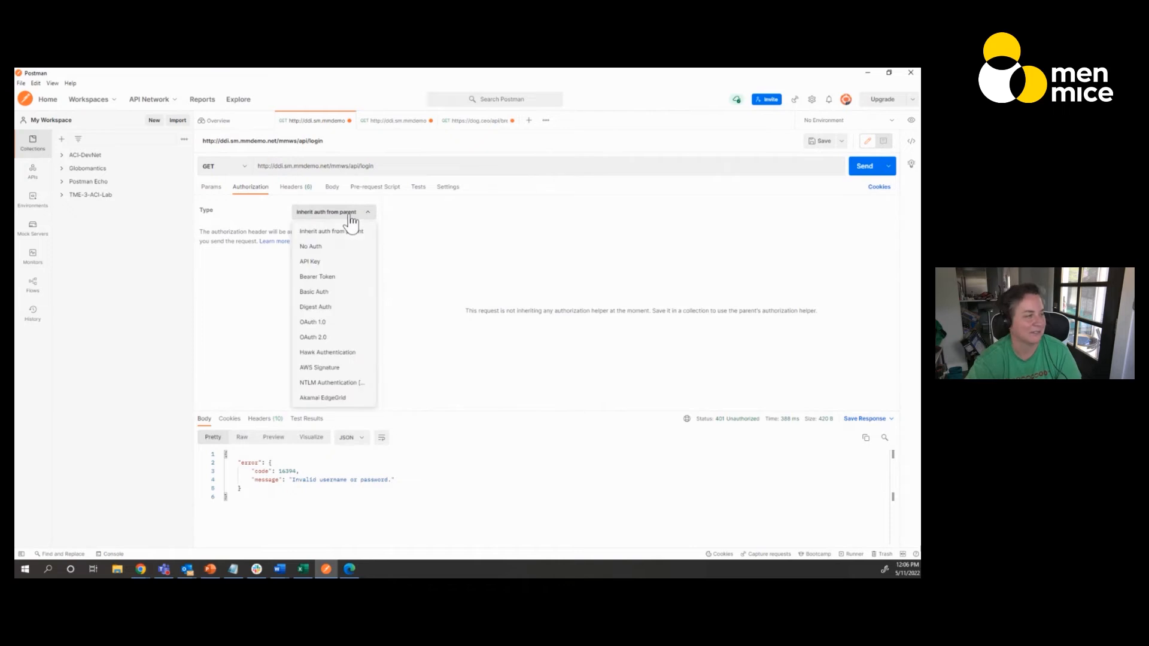
{"action": "left_click", "coordinate": [314, 292]}
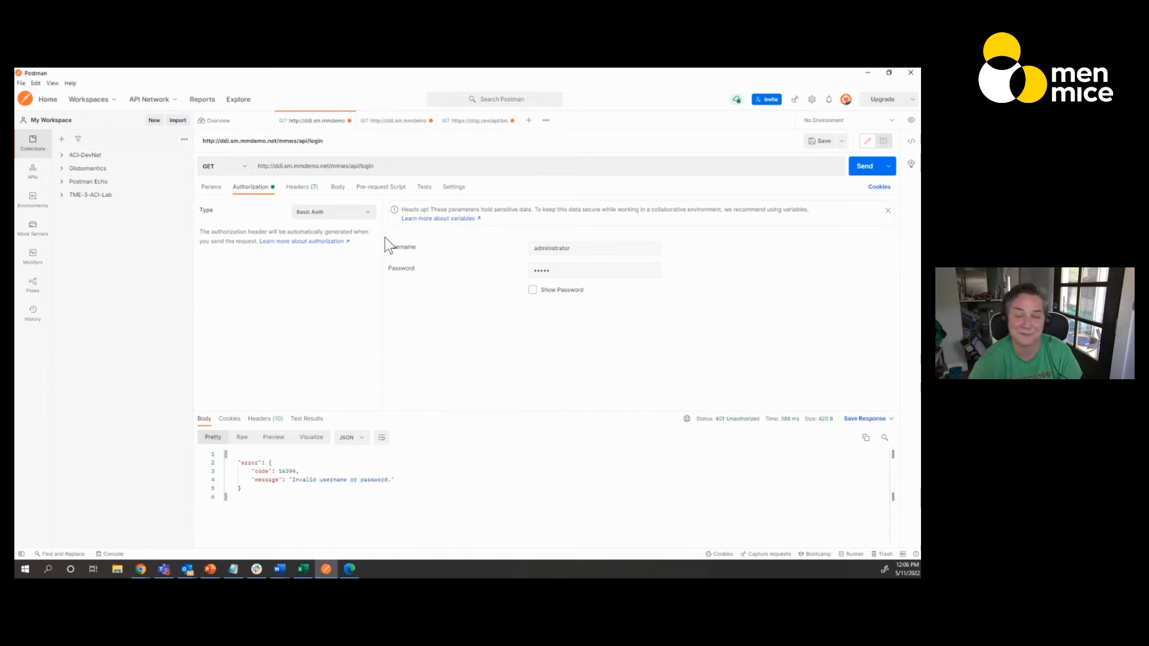
{"action": "left_click", "coordinate": [862, 170]}
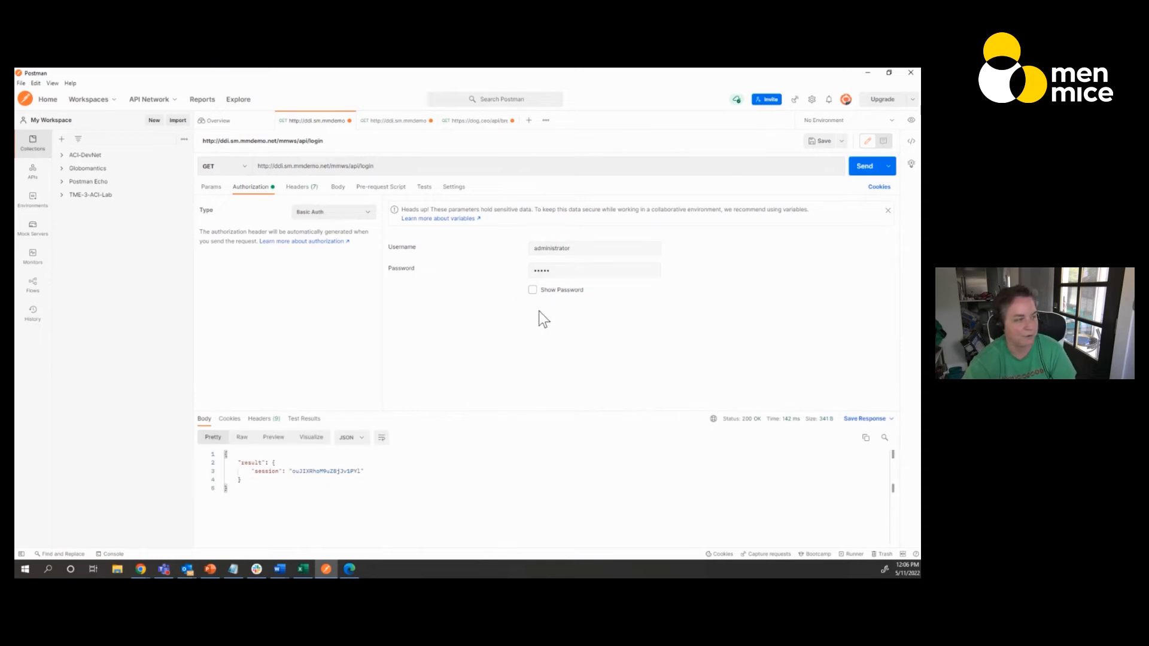
{"action": "left_click_drag", "start_coordinate": [294, 472], "coordinate": [325, 471]}
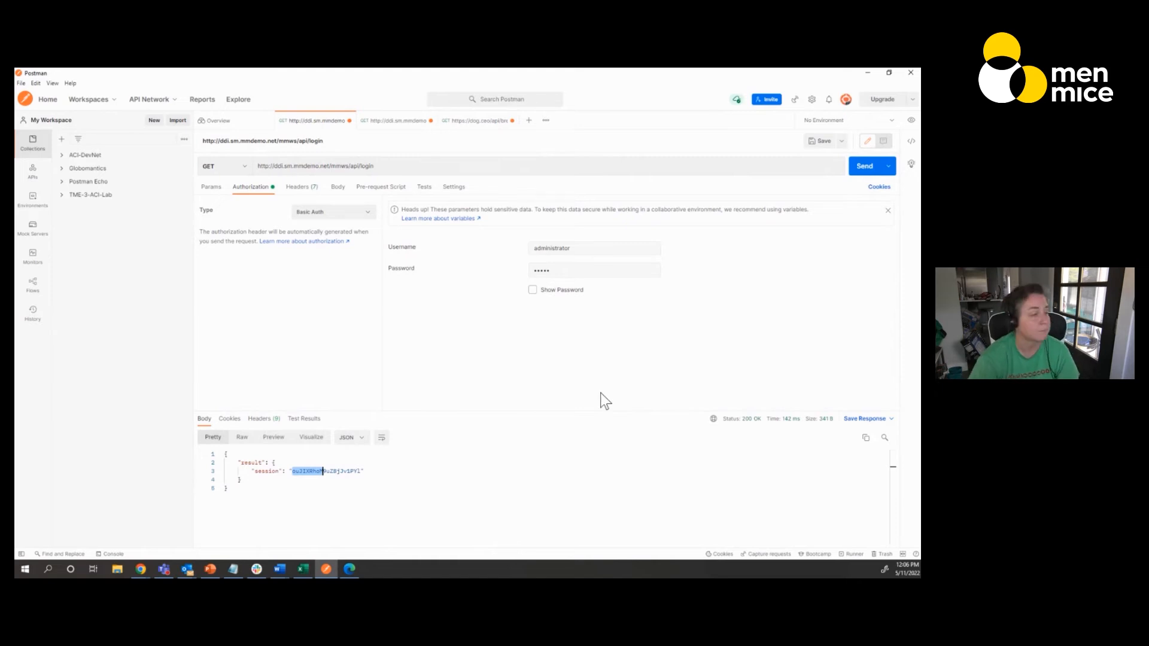
- Examine the login request's headers, especially the Authorization value and the Connection header's explanation, and view the available authorization types
{"action": "left_click", "coordinate": [301, 187]}
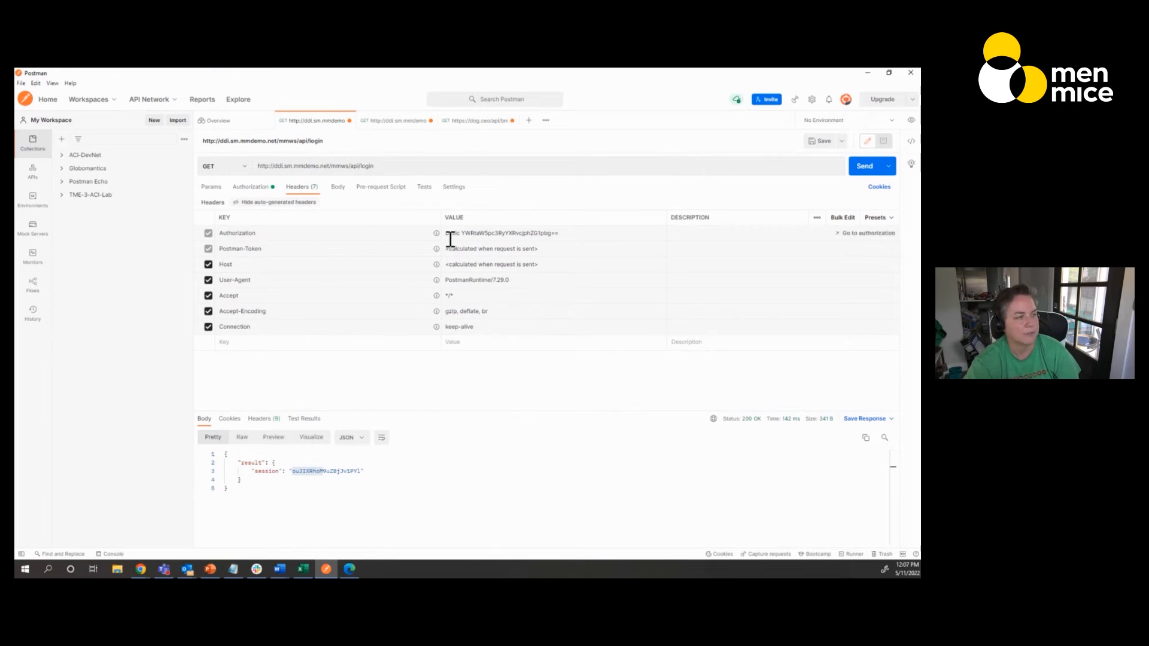
{"action": "mouse_move", "coordinate": [436, 234]}
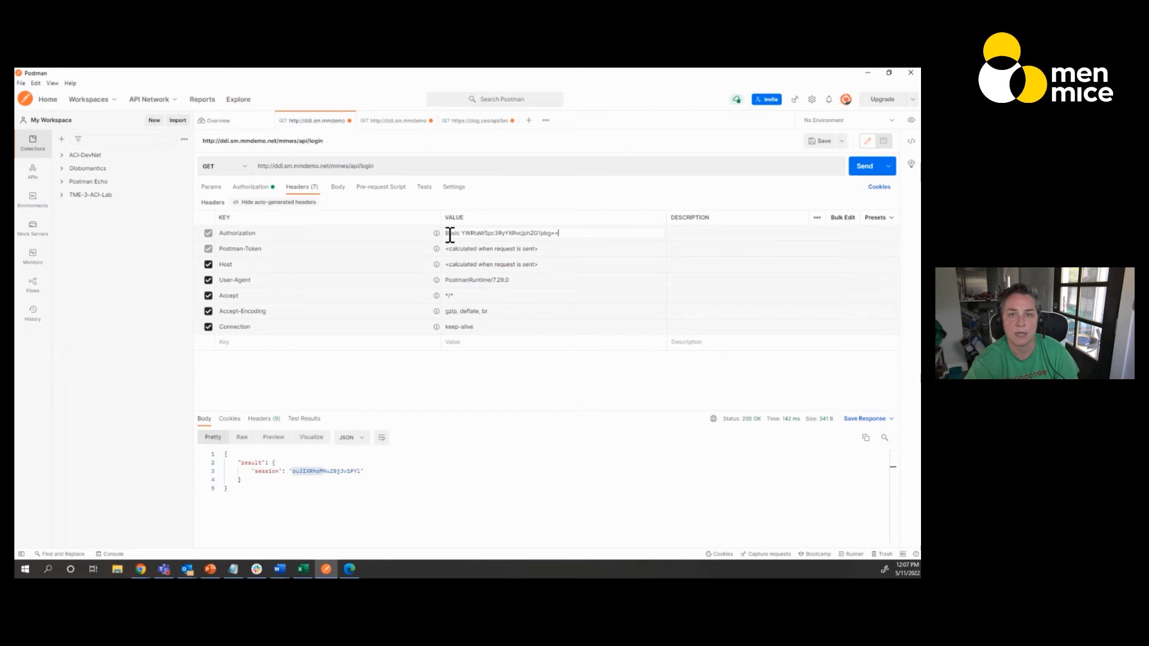
{"action": "left_click_drag", "start_coordinate": [465, 233], "coordinate": [543, 235]}
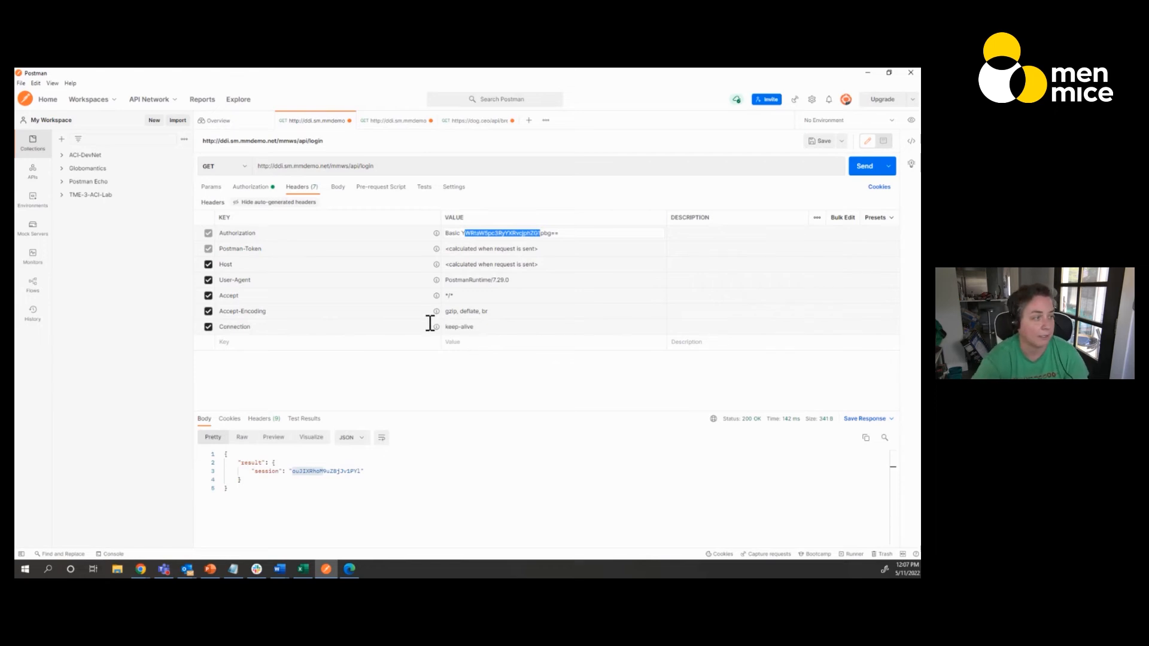
{"action": "mouse_move", "coordinate": [437, 328]}
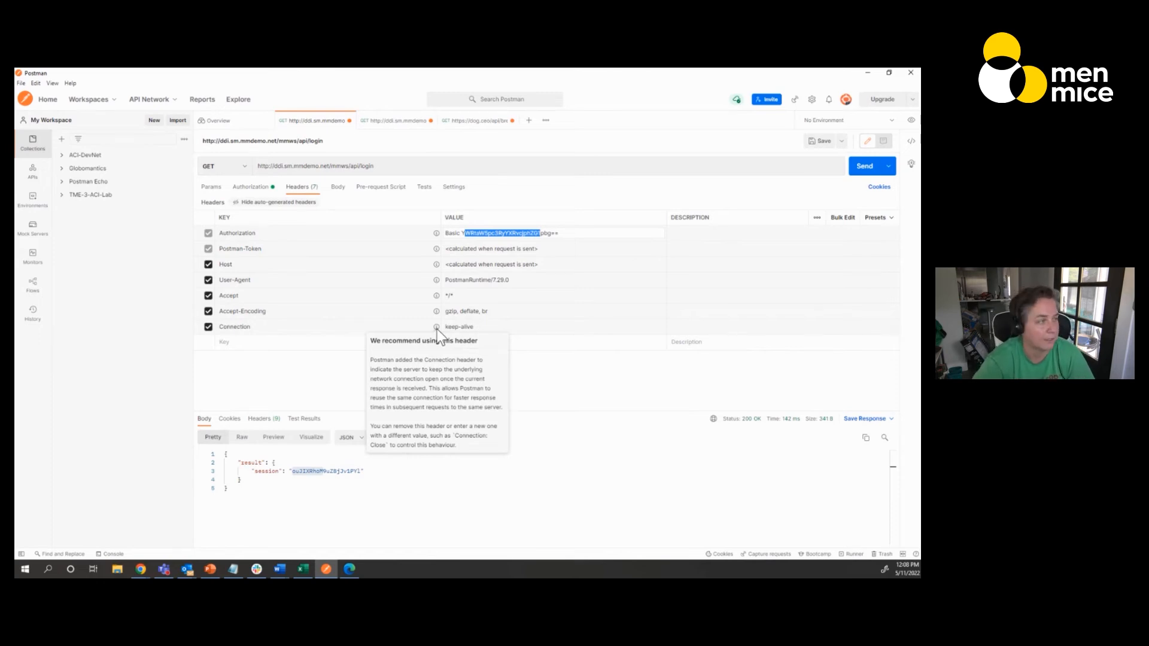
{"action": "left_click", "coordinate": [258, 187]}
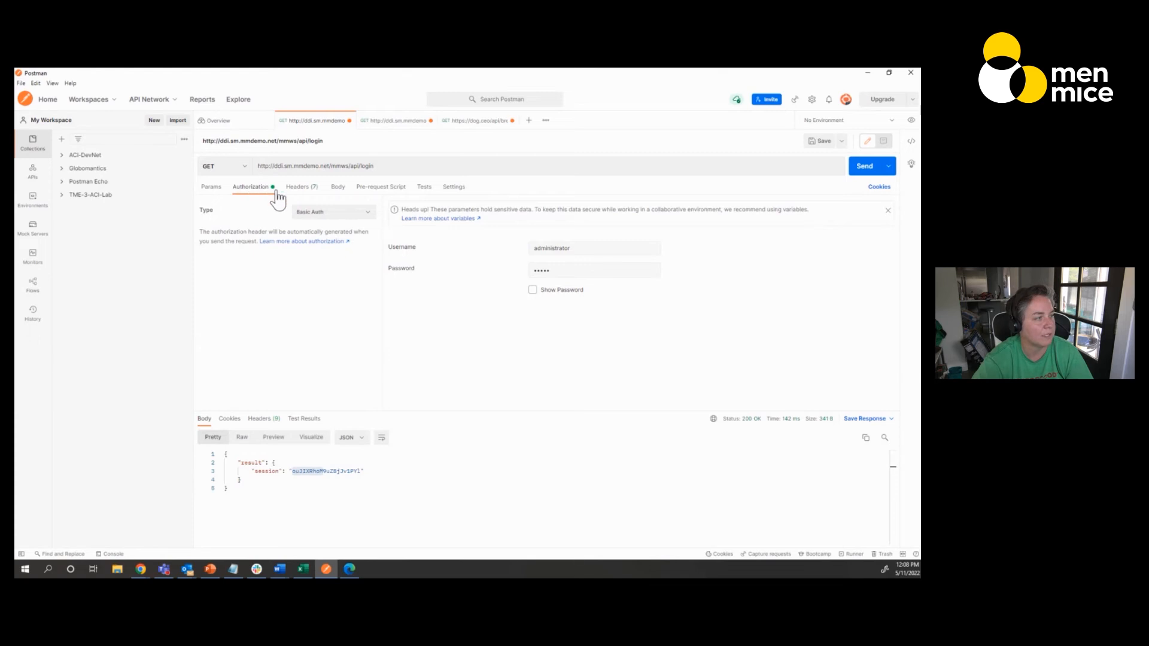
{"action": "left_click", "coordinate": [366, 215]}
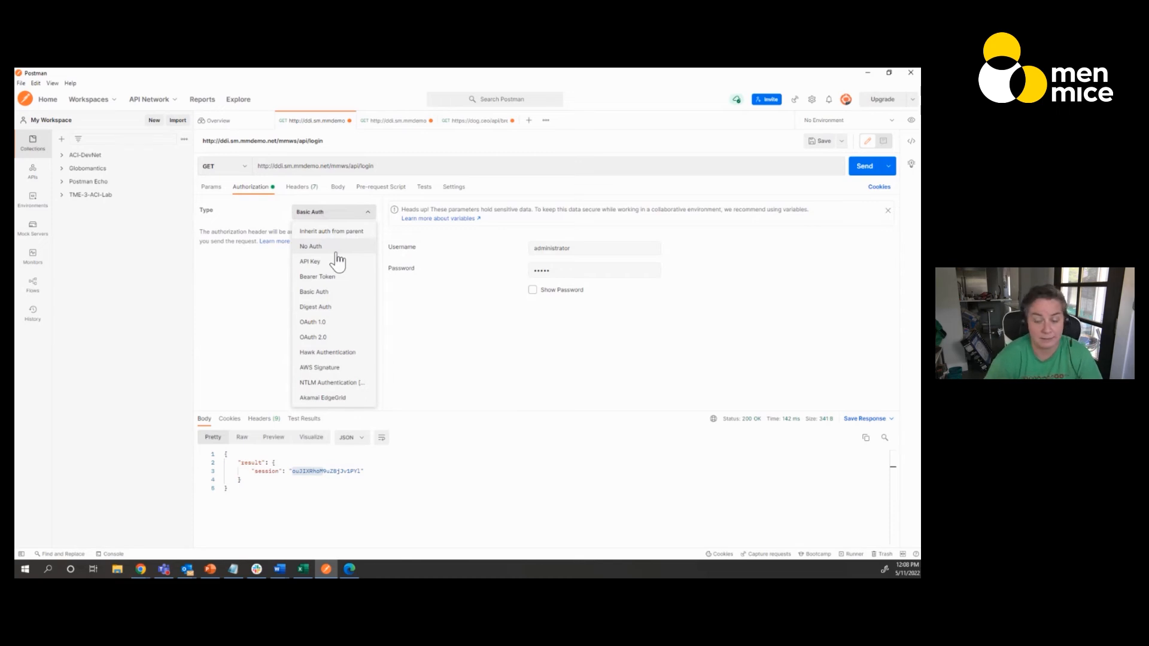
{"action": "left_click", "coordinate": [491, 122]}
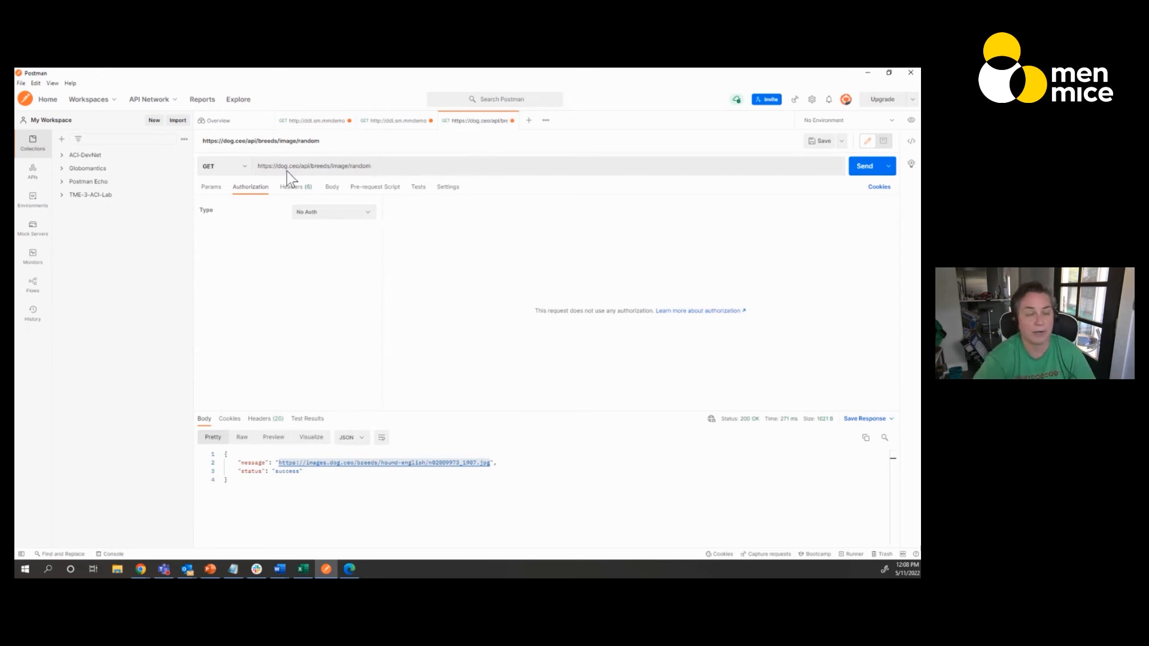
{"action": "left_click", "coordinate": [866, 169]}
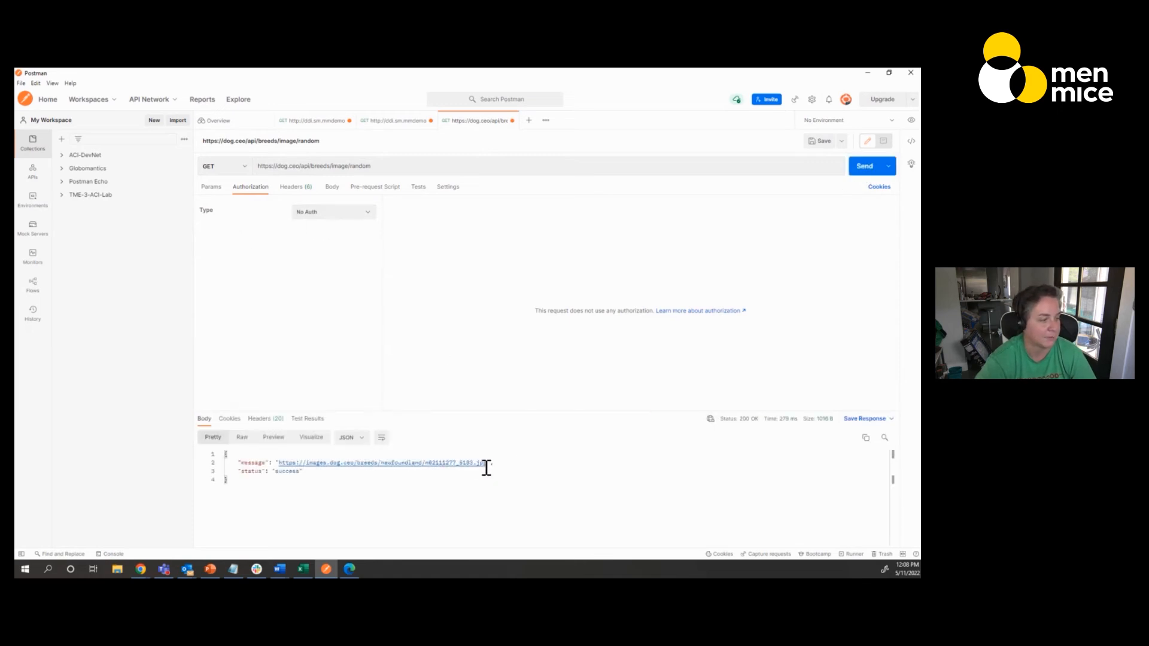
{"action": "left_click_drag", "start_coordinate": [479, 465], "coordinate": [278, 465]}
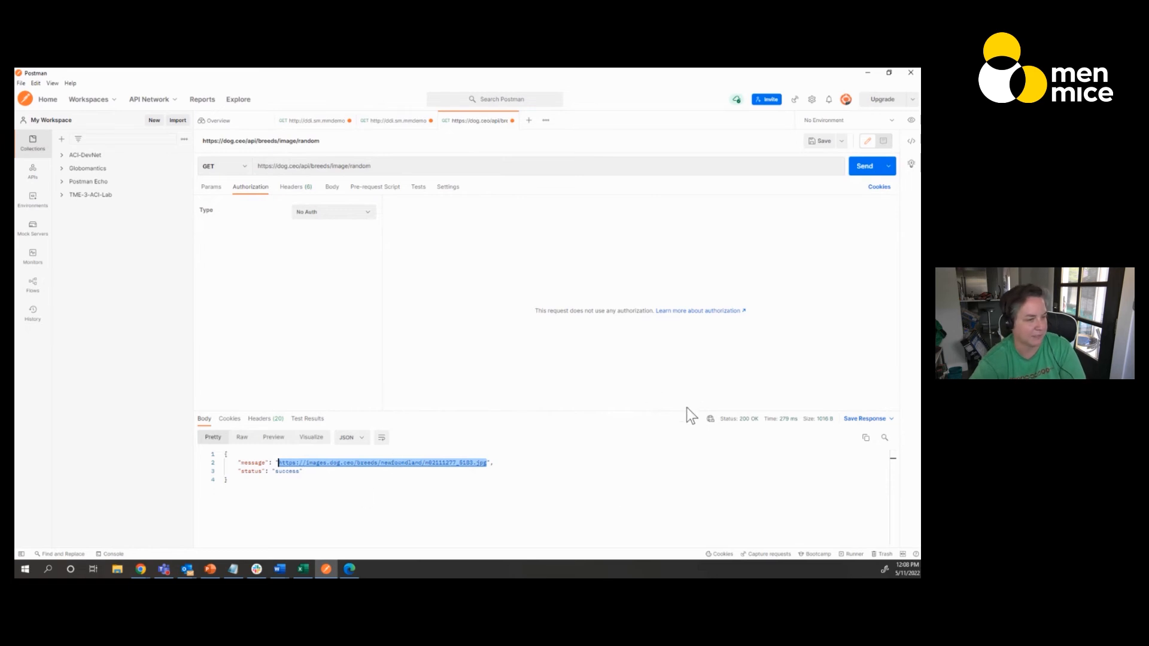
{"action": "left_click", "coordinate": [140, 574]}
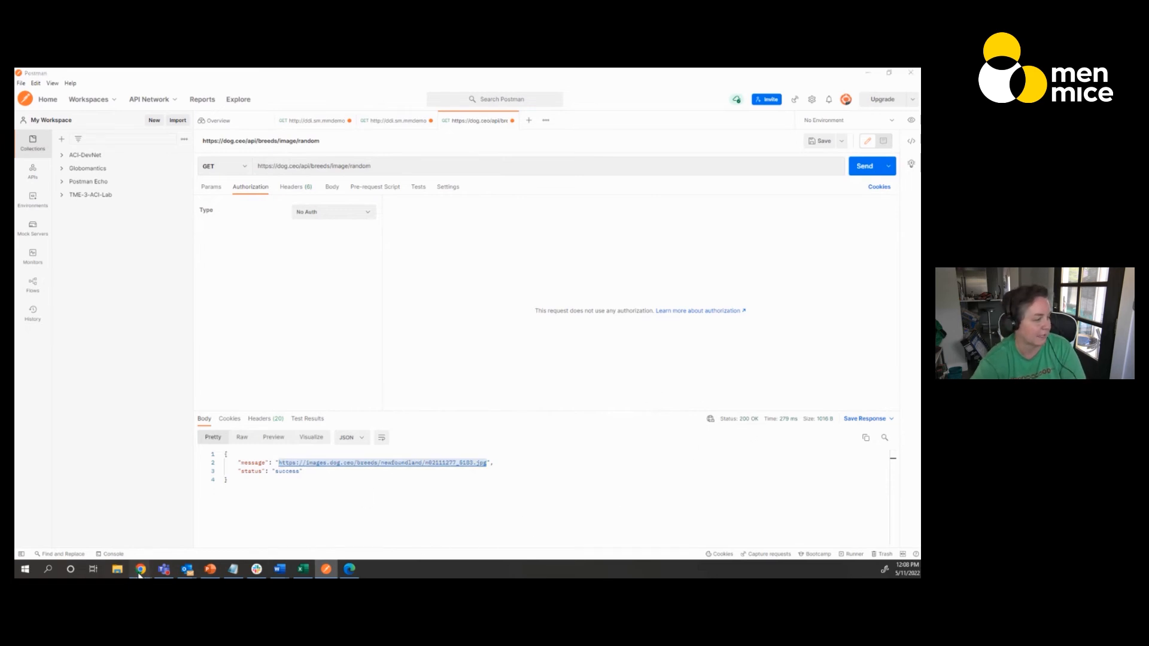
{"action": "left_click", "coordinate": [336, 527]}
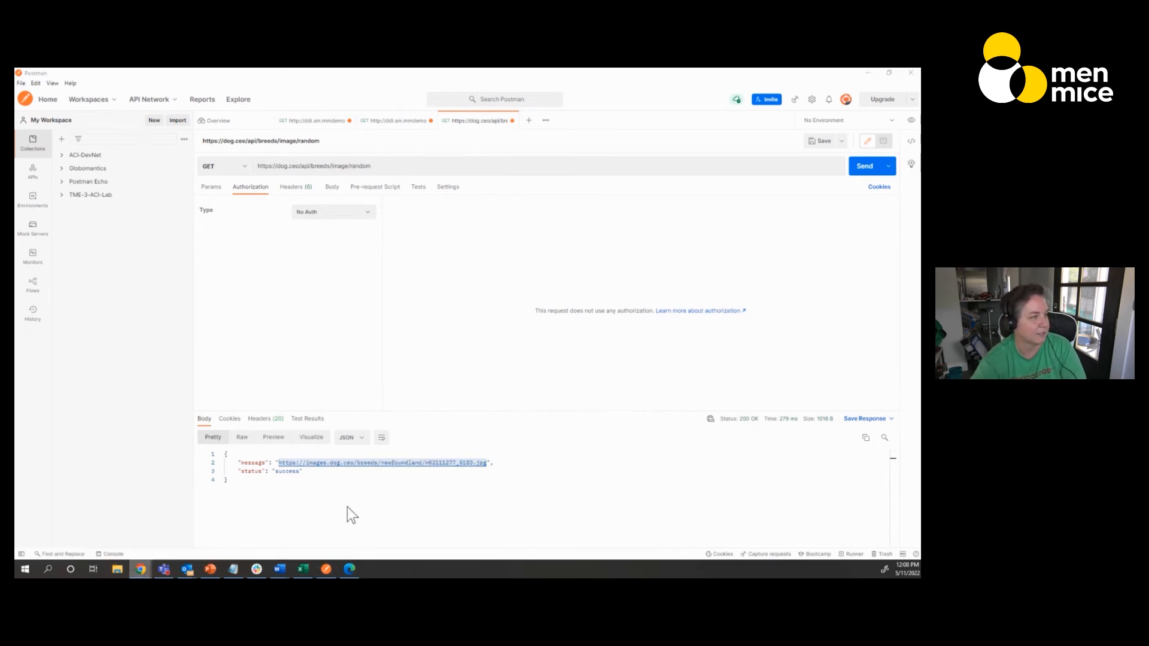
{"action": "left_click", "coordinate": [242, 94]}
{"action": "type", "text": "https://images.dog.ceo/breeds/newfoundland/n02111277_5183.jpg"}
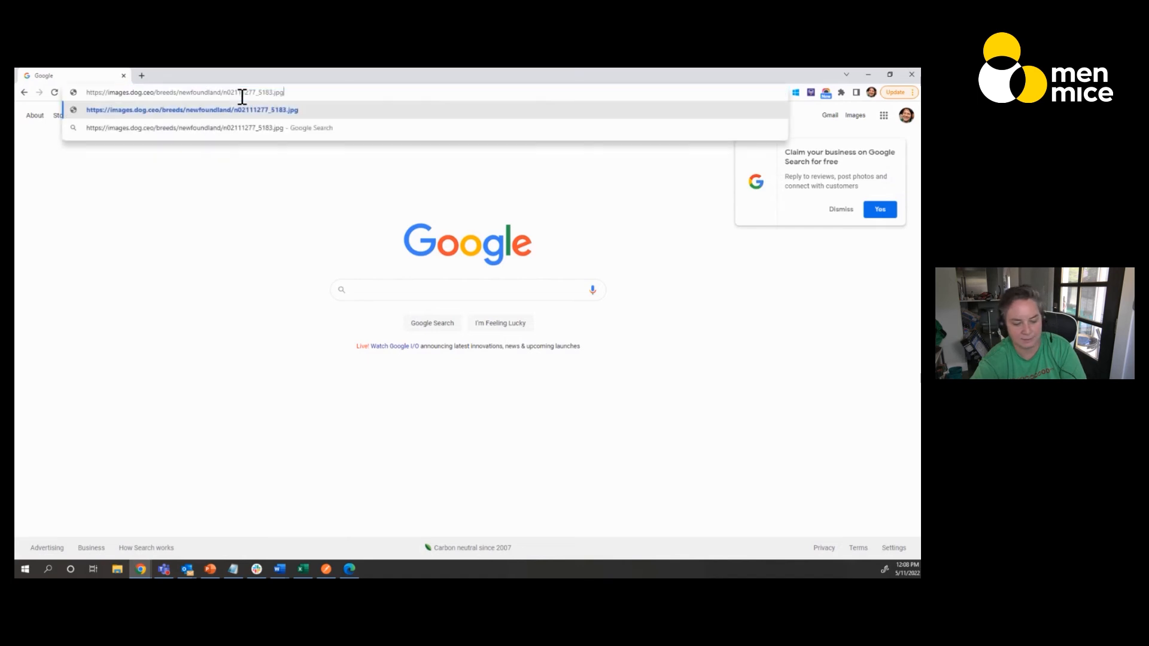
{"action": "key", "text": "Return"}
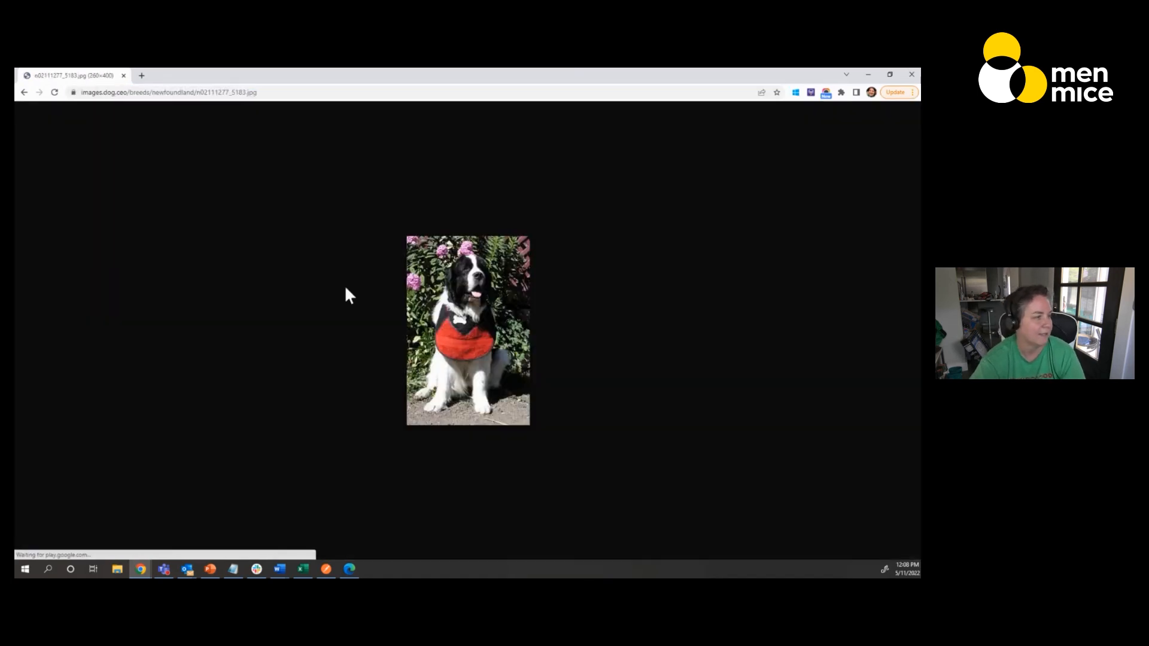
- Return to Postman and view the available authorization types for the random dog image request
{"action": "left_click", "coordinate": [868, 76]}
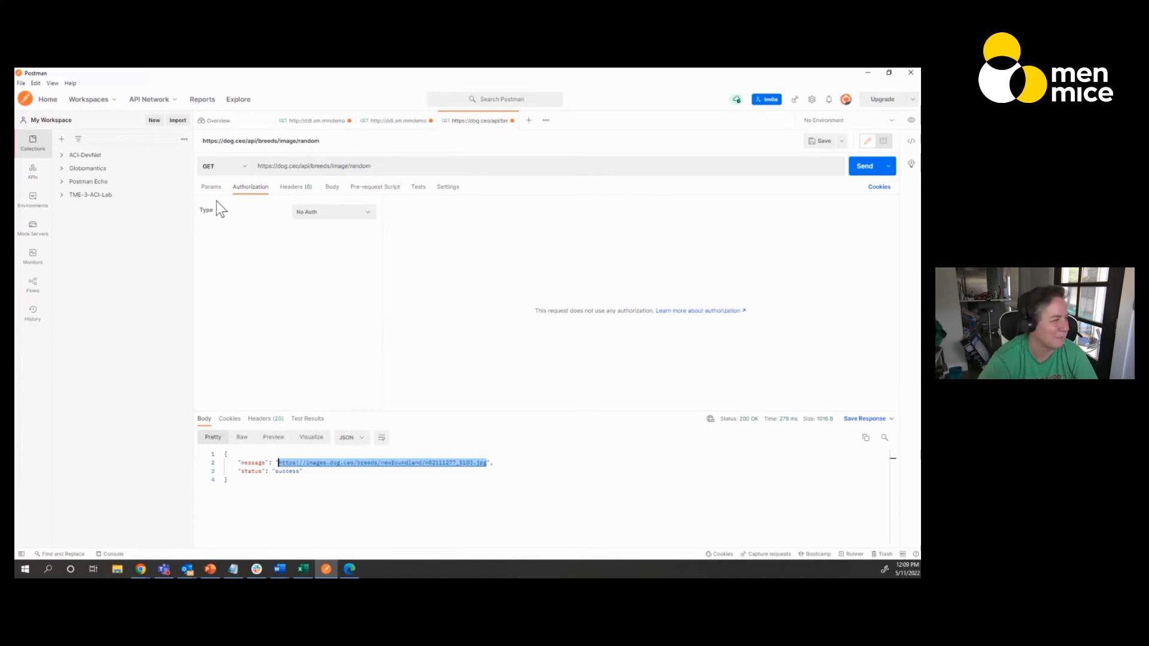
{"action": "left_click", "coordinate": [329, 216]}
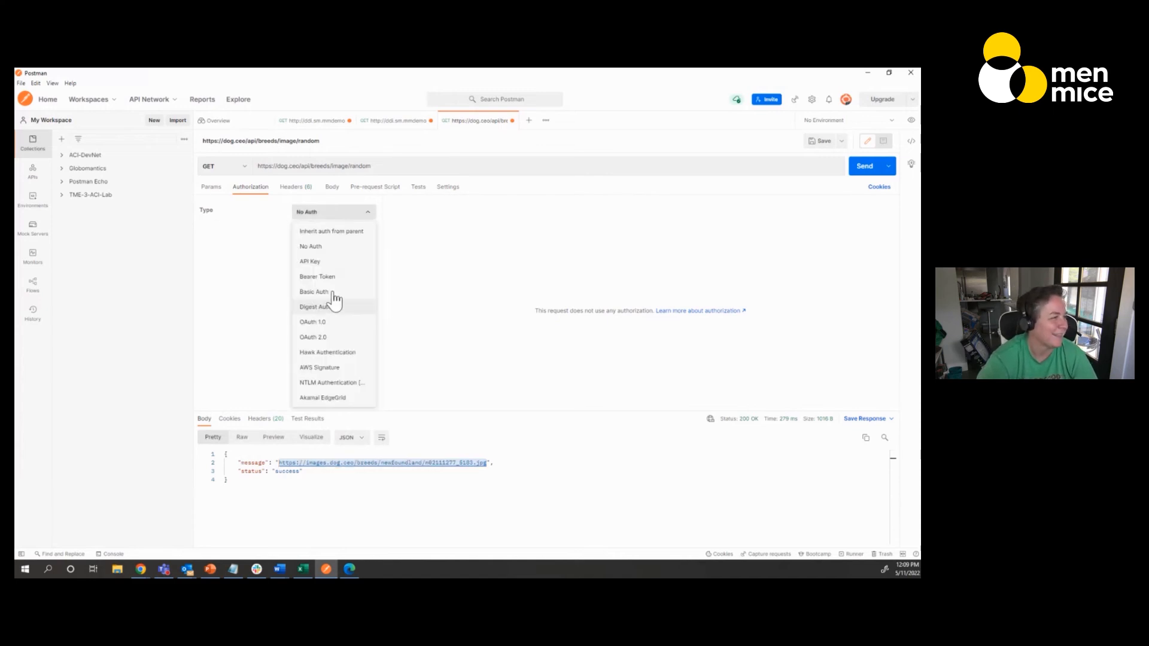